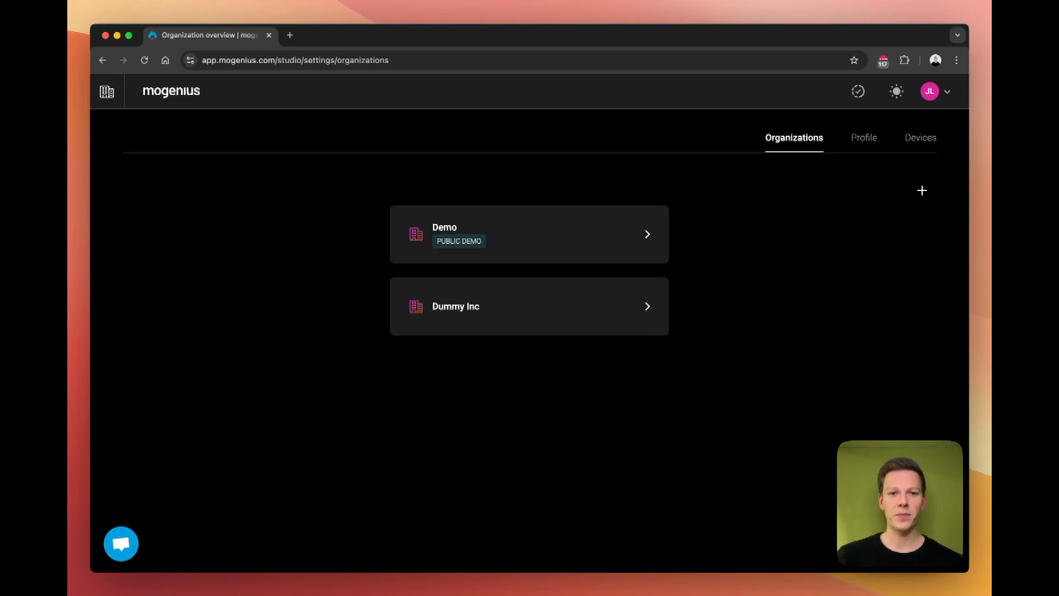
Step: Open the Ports & Domains settings of the nginx service in Dummy Inc's Demoproject and visit its external hostname
{"action": "left_click", "coordinate": [533, 327]}
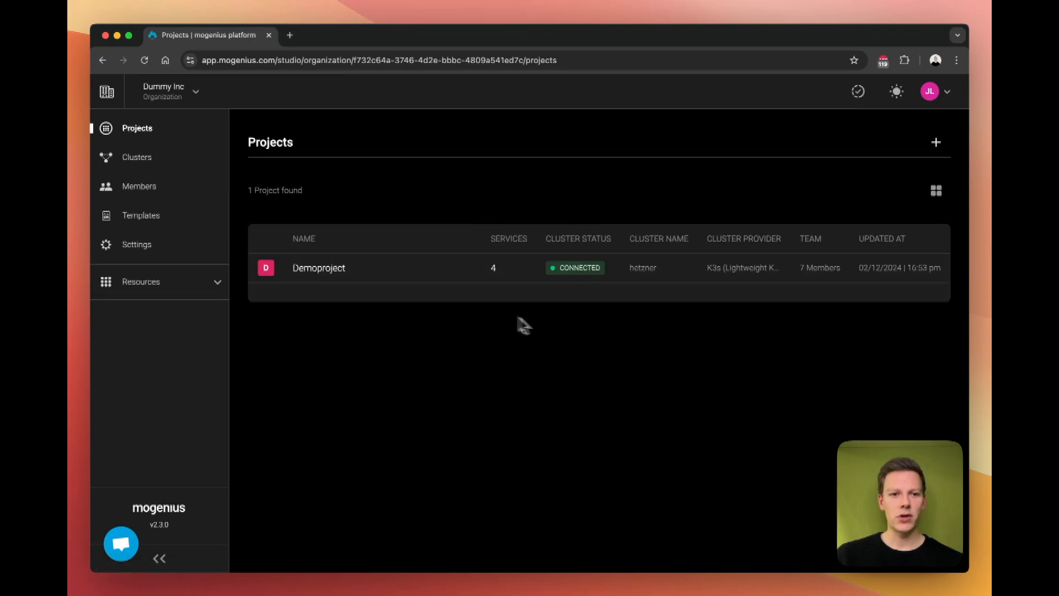
{"action": "left_click", "coordinate": [304, 270]}
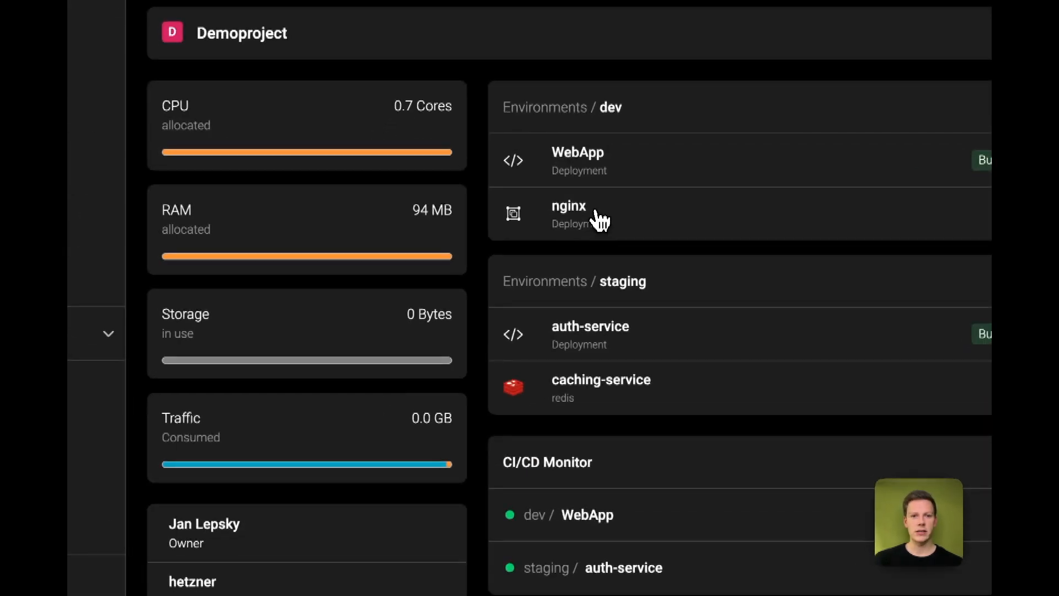
{"action": "left_click", "coordinate": [599, 219]}
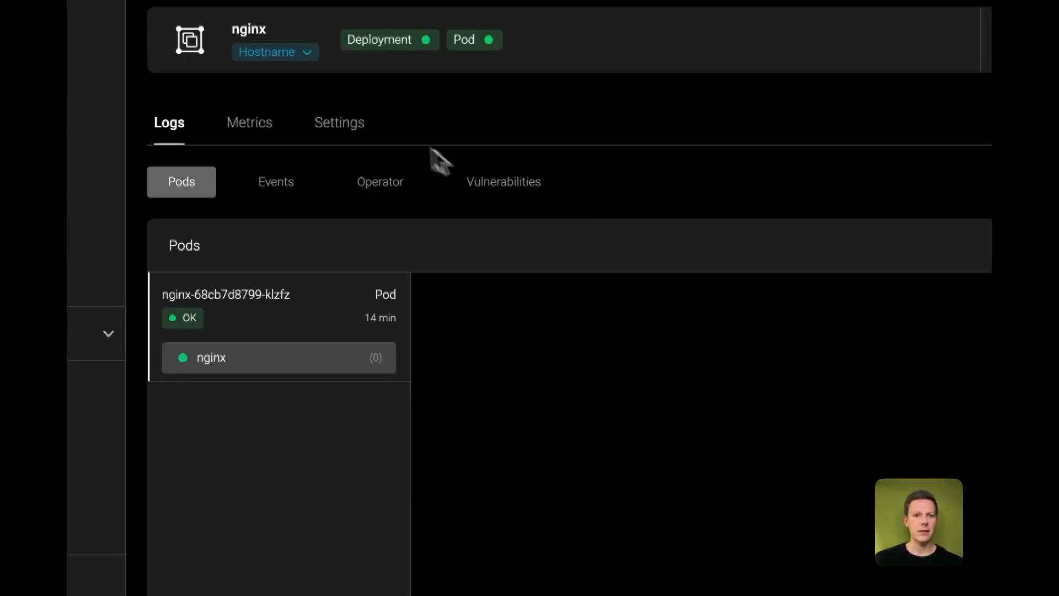
{"action": "left_click", "coordinate": [343, 126]}
{"action": "left_click", "coordinate": [408, 188]}
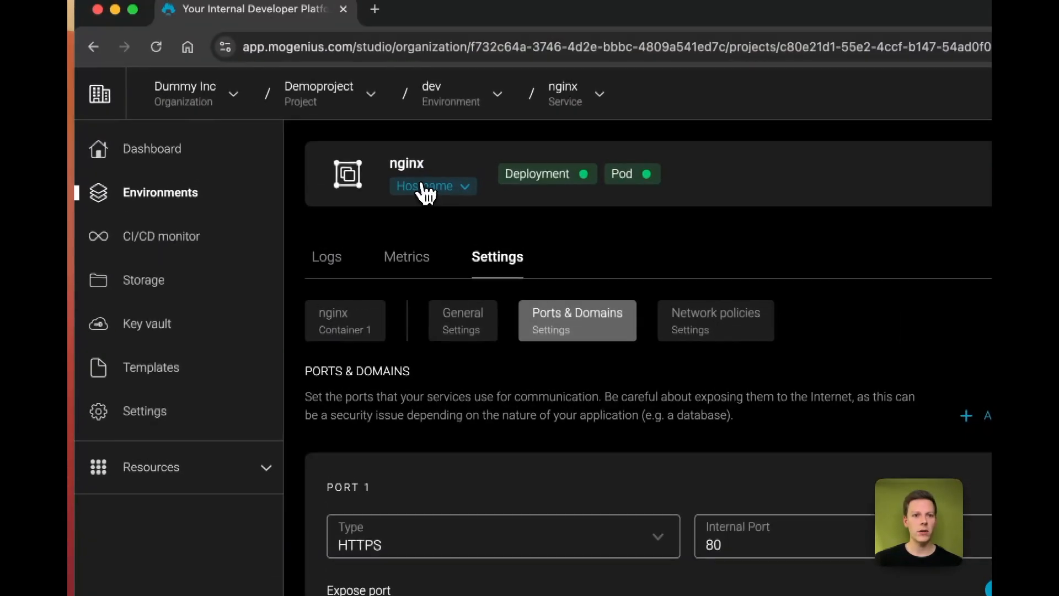
{"action": "left_click", "coordinate": [325, 153]}
{"action": "left_click", "coordinate": [342, 187]}
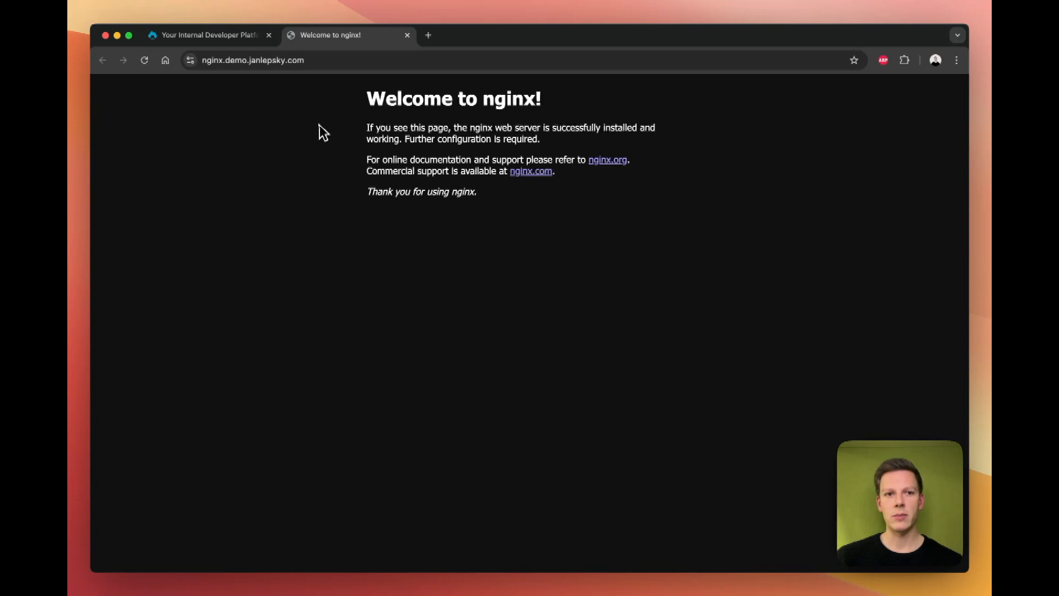
Step: Return to the Dummy Inc organization and open the network policies of the hetzner cluster
{"action": "left_click", "coordinate": [205, 36]}
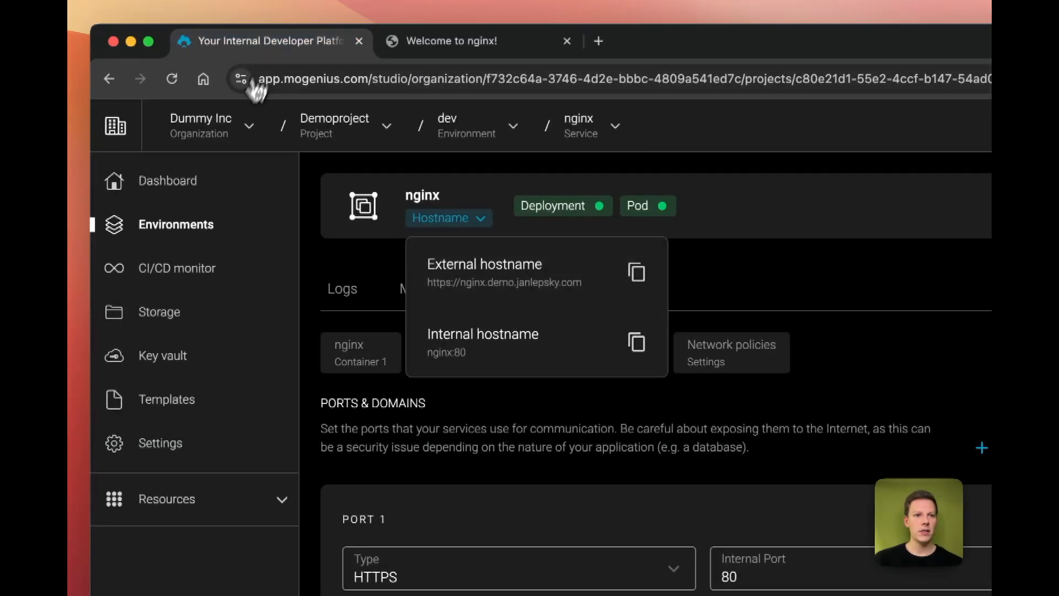
{"action": "left_click", "coordinate": [201, 130]}
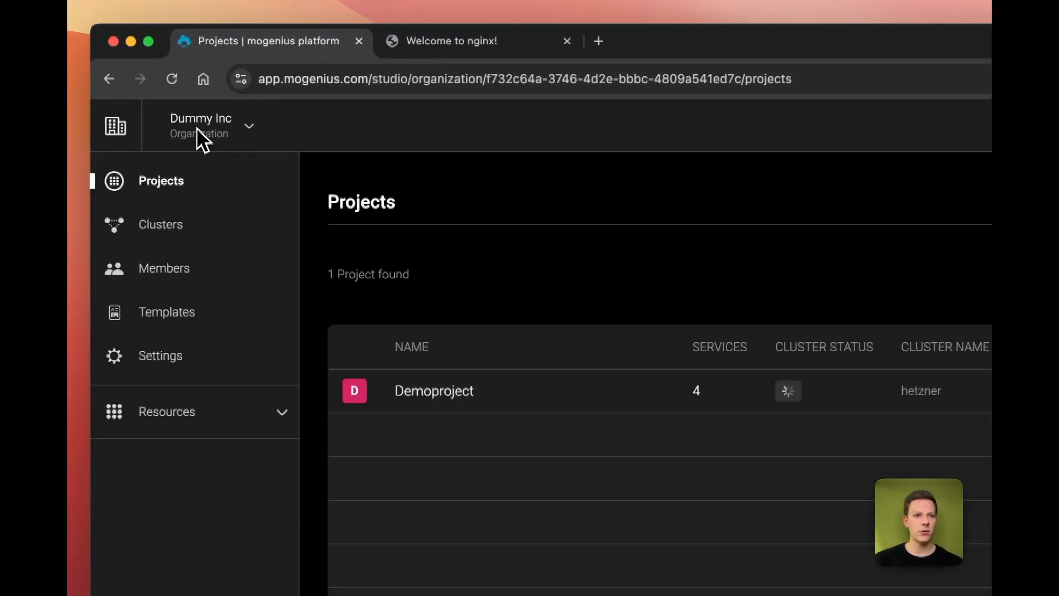
{"action": "left_click", "coordinate": [160, 227]}
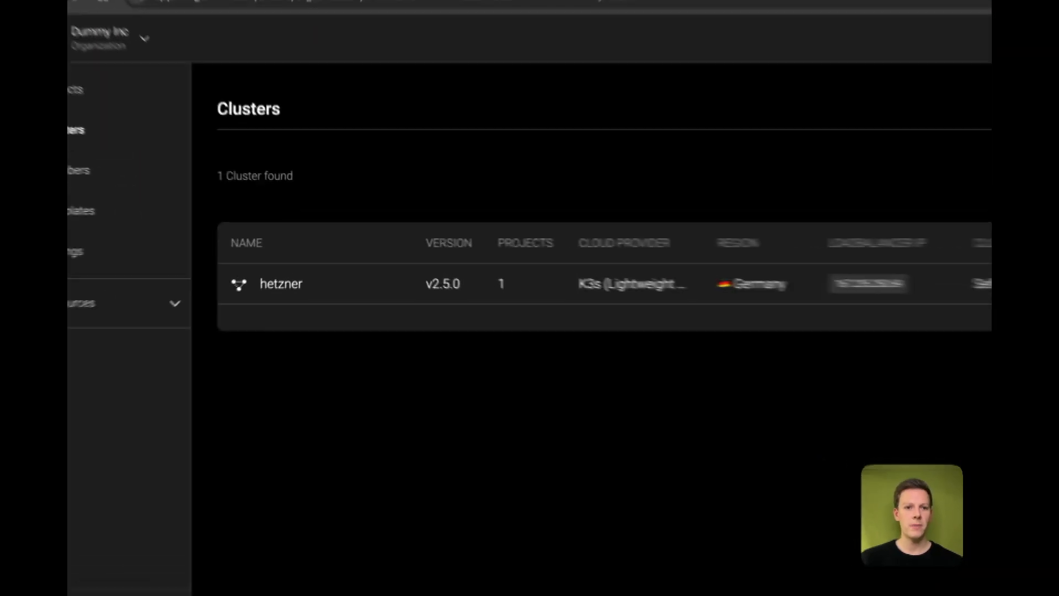
{"action": "left_click", "coordinate": [292, 271]}
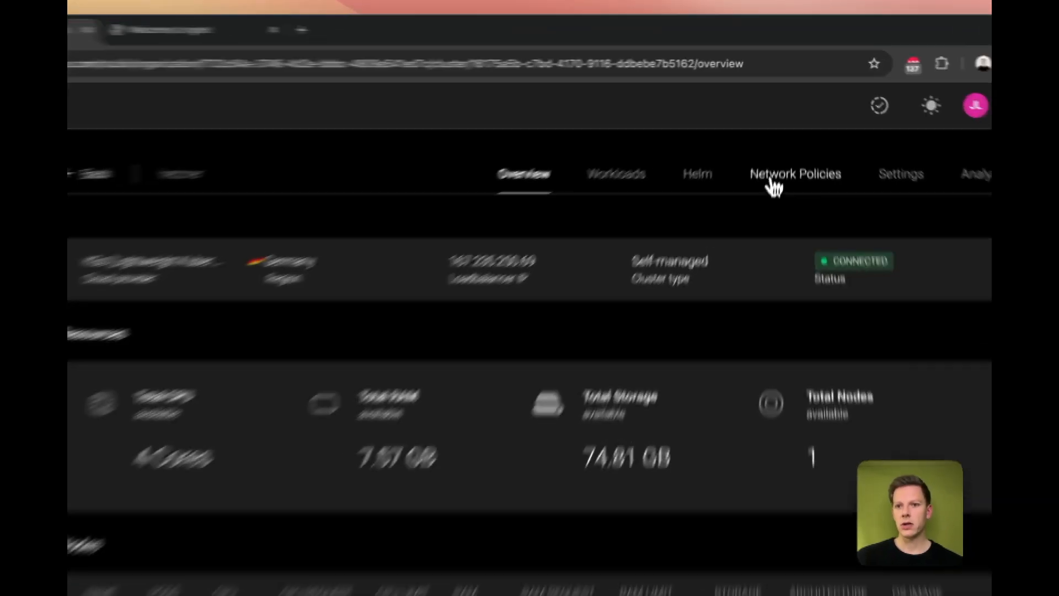
{"action": "left_click", "coordinate": [795, 142]}
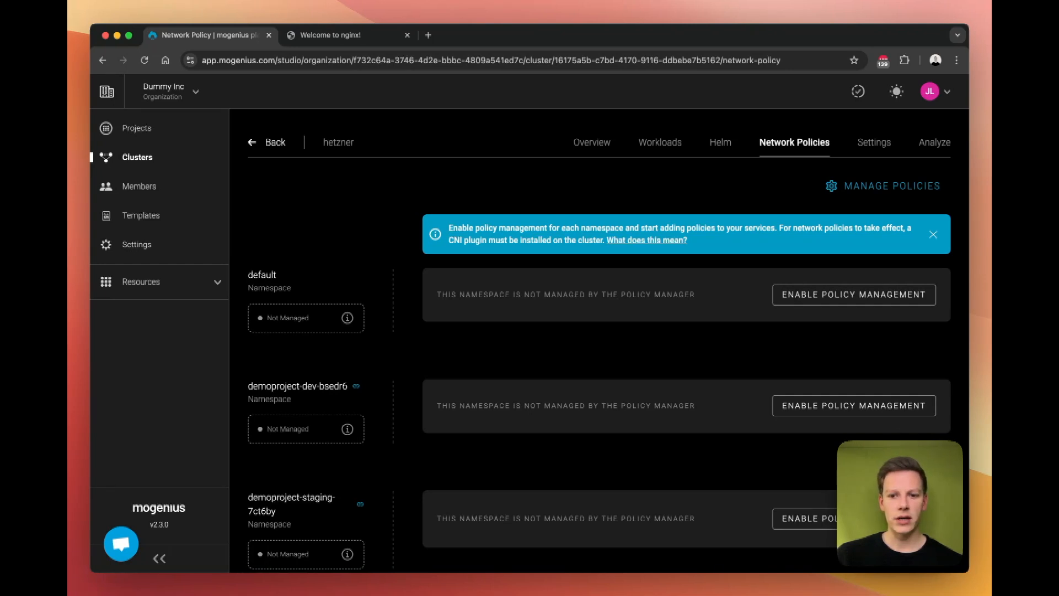
Step: Enable network policy management for the demoproject-dev-bsedr6 namespace
{"action": "scroll", "coordinate": [634, 347], "scroll_direction": "down", "scroll_amount": 3}
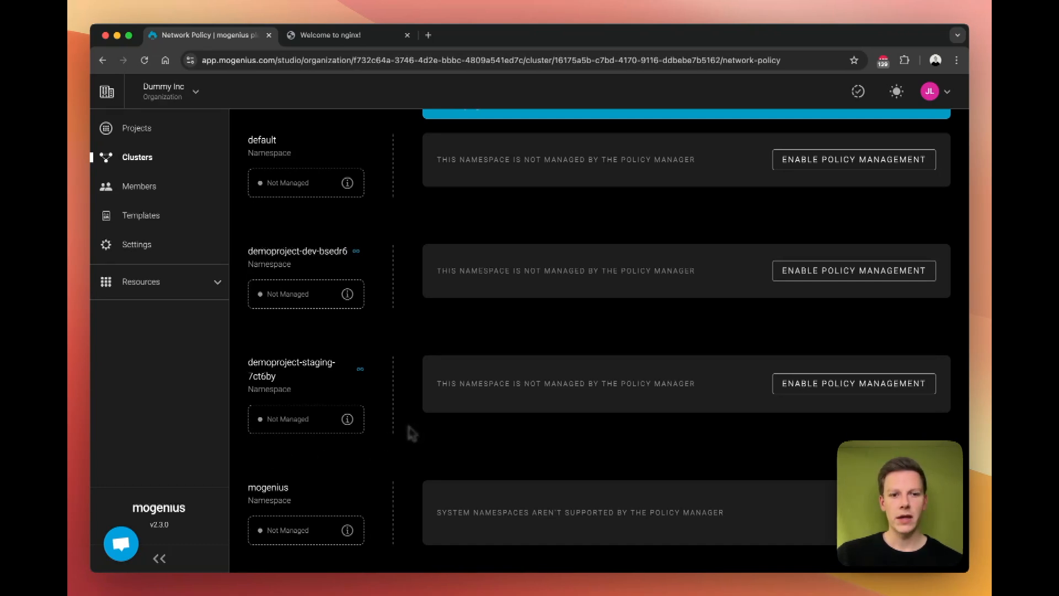
{"action": "scroll", "coordinate": [607, 342], "scroll_direction": "up", "scroll_amount": 1}
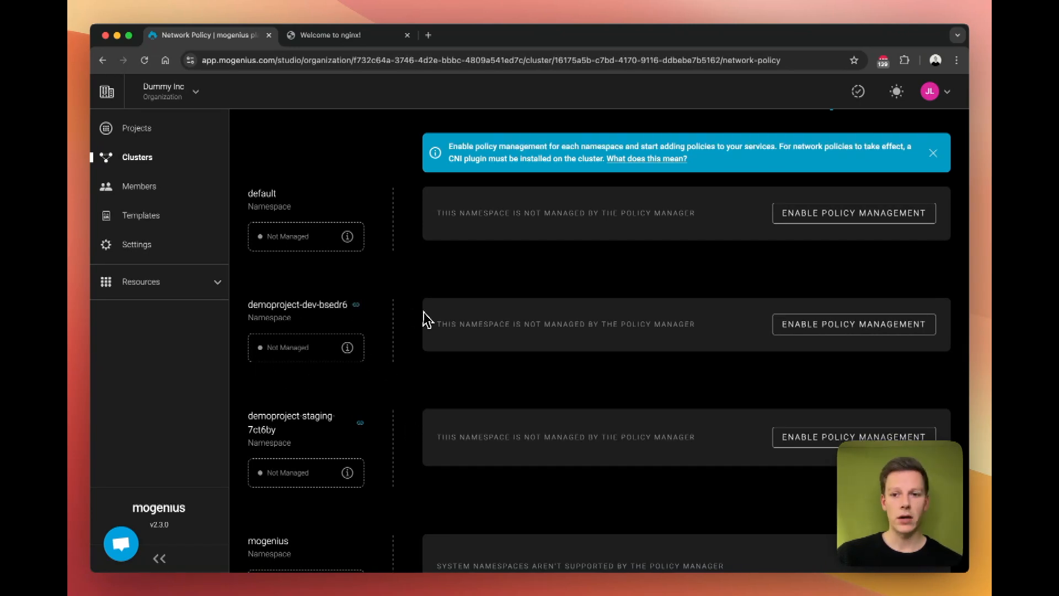
{"action": "left_click", "coordinate": [855, 326]}
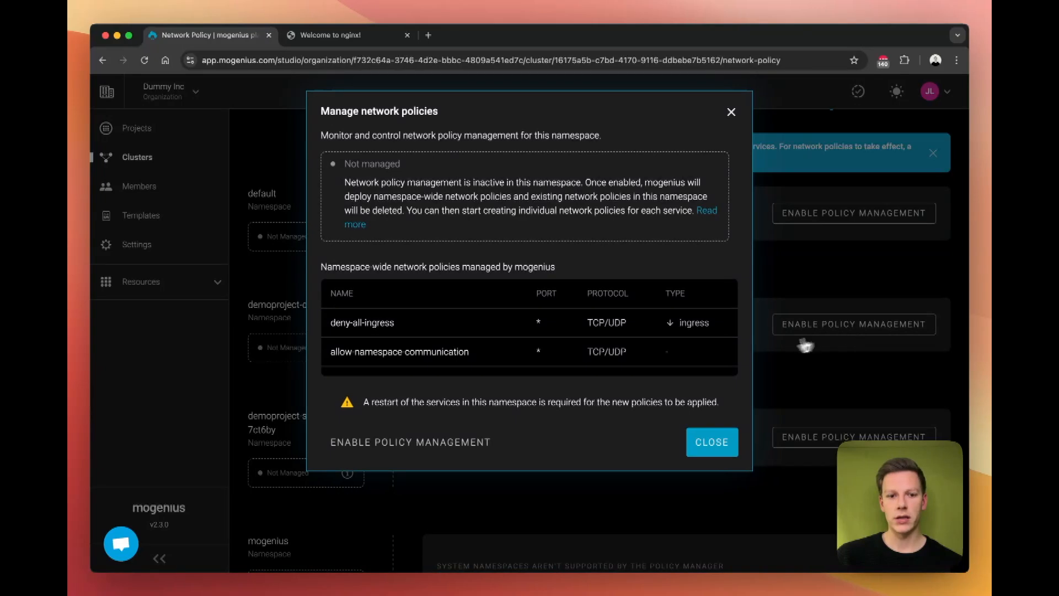
{"action": "left_click", "coordinate": [405, 443]}
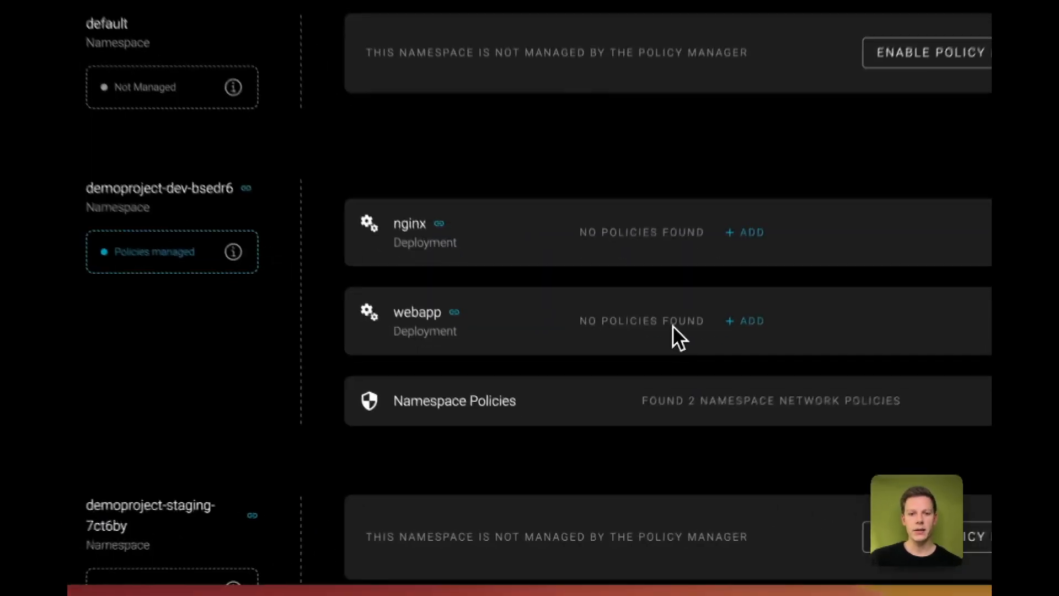
Step: Expand the namespace policies of demoproject-dev-bsedr6 to review them, and collapse the list again
{"action": "left_click", "coordinate": [710, 408]}
{"action": "scroll", "coordinate": [713, 411], "scroll_direction": "down", "scroll_amount": 2}
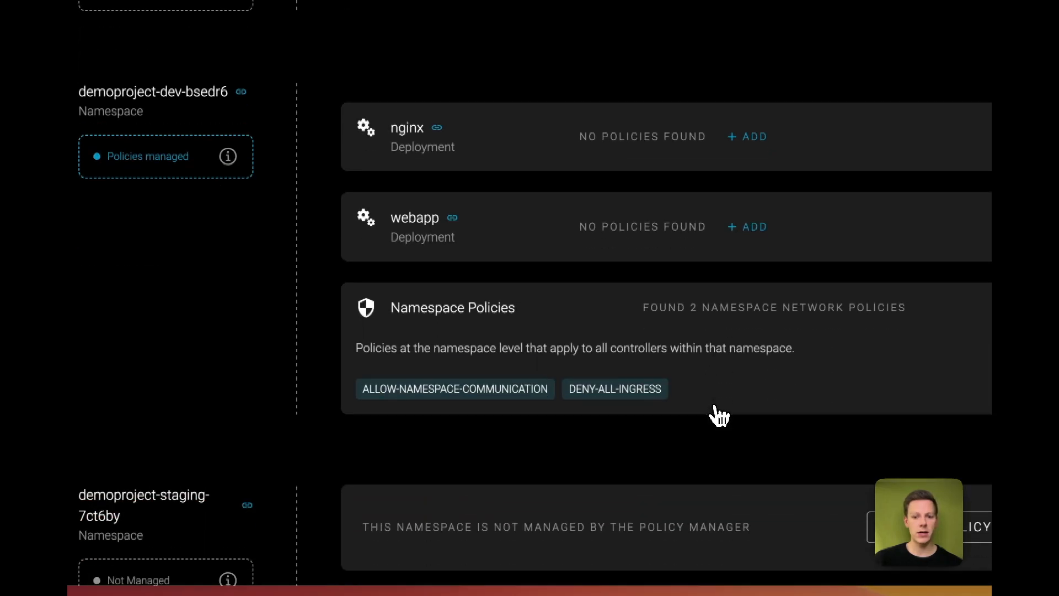
{"action": "left_click", "coordinate": [715, 408]}
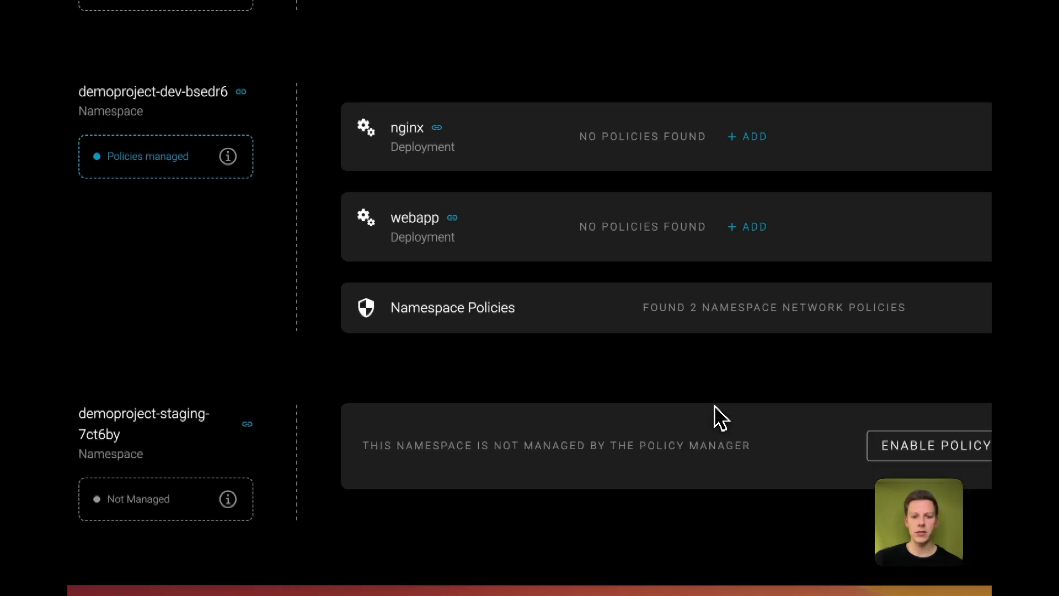
{"action": "left_click", "coordinate": [711, 324]}
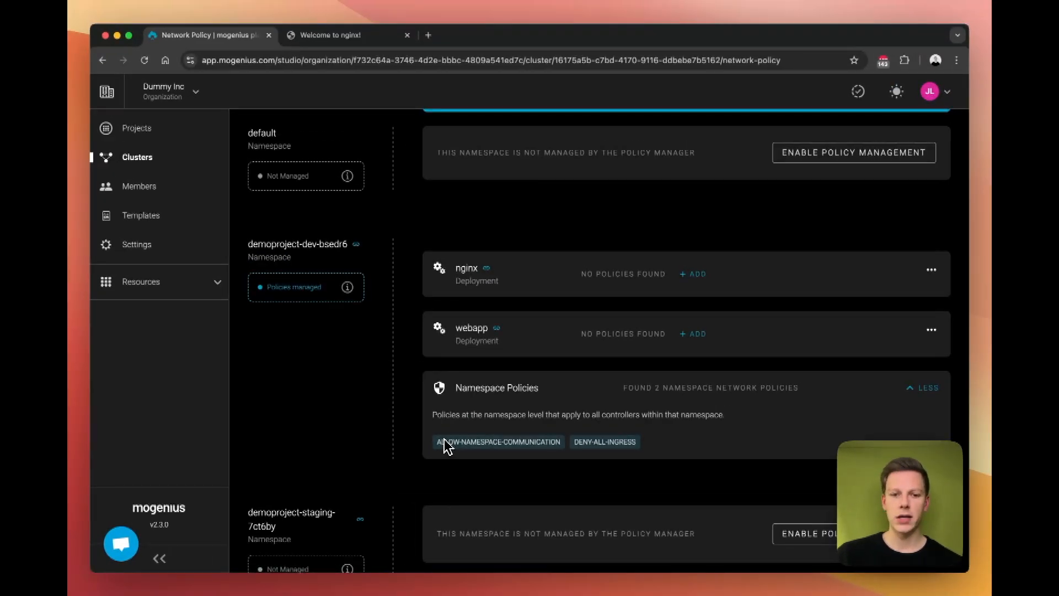
{"action": "left_click", "coordinate": [708, 392]}
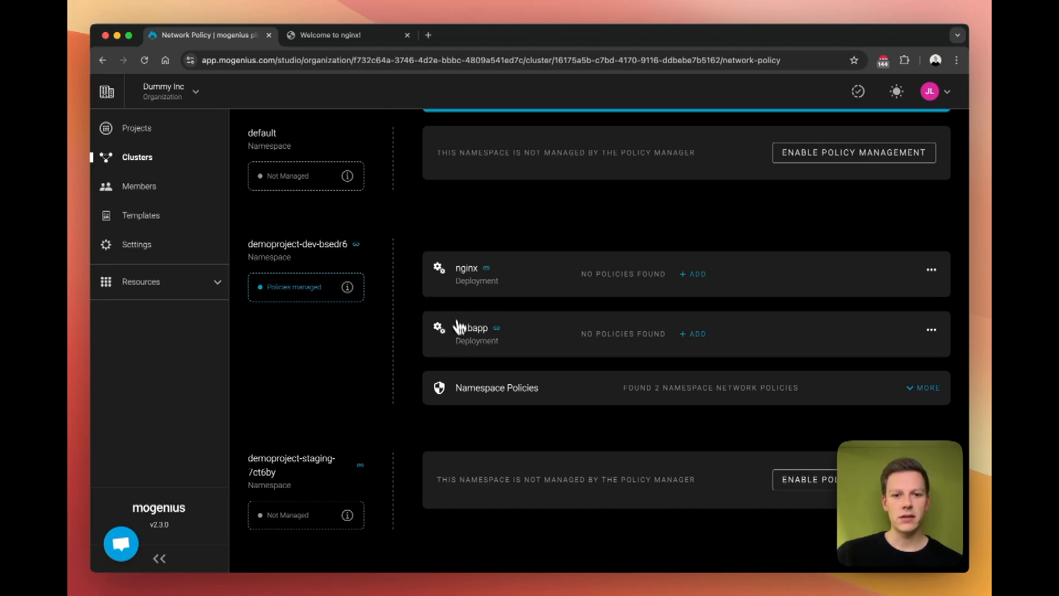
Step: Reload the external nginx page to check whether it is still reachable with policy management enabled
{"action": "left_click", "coordinate": [345, 37]}
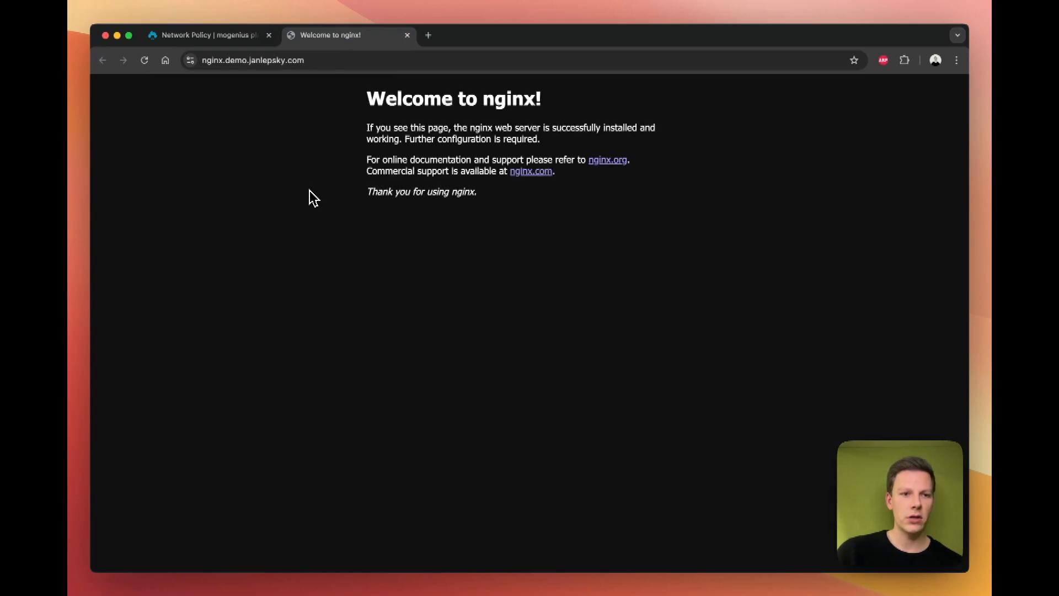
{"action": "key", "text": "super+r"}
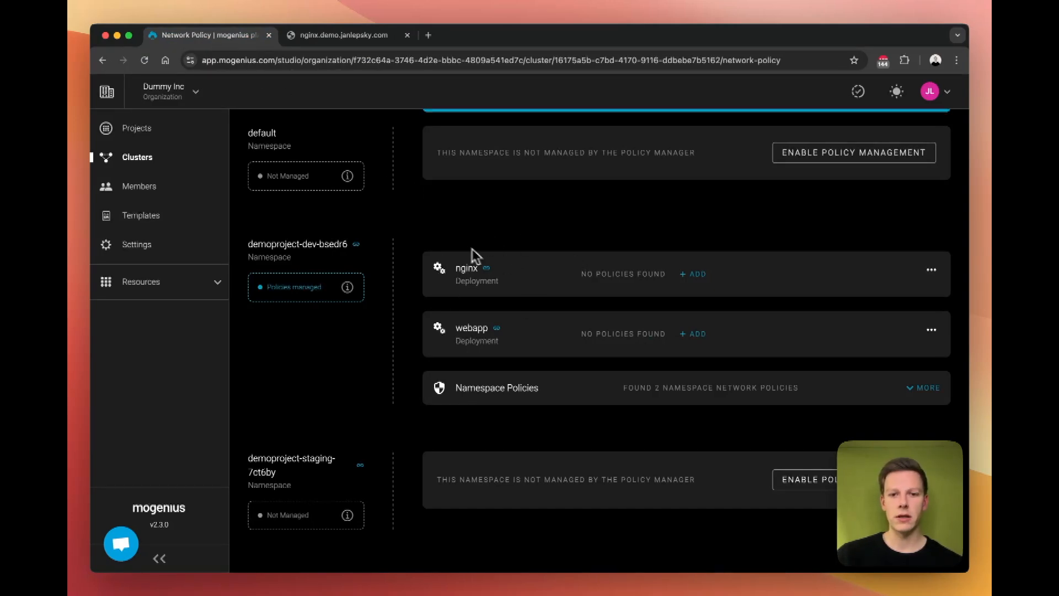
Step: Add the http ingress policy (port 80, TCP) to the nginx deployment and reload the nginx page to test access
{"action": "left_click", "coordinate": [696, 277]}
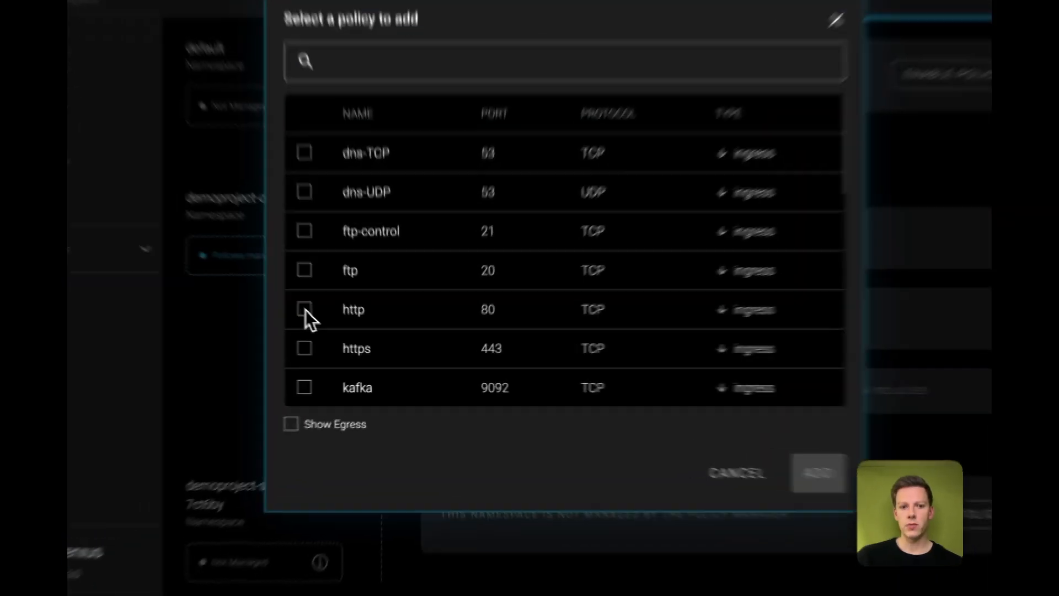
{"action": "left_click", "coordinate": [335, 327]}
{"action": "left_click", "coordinate": [720, 439]}
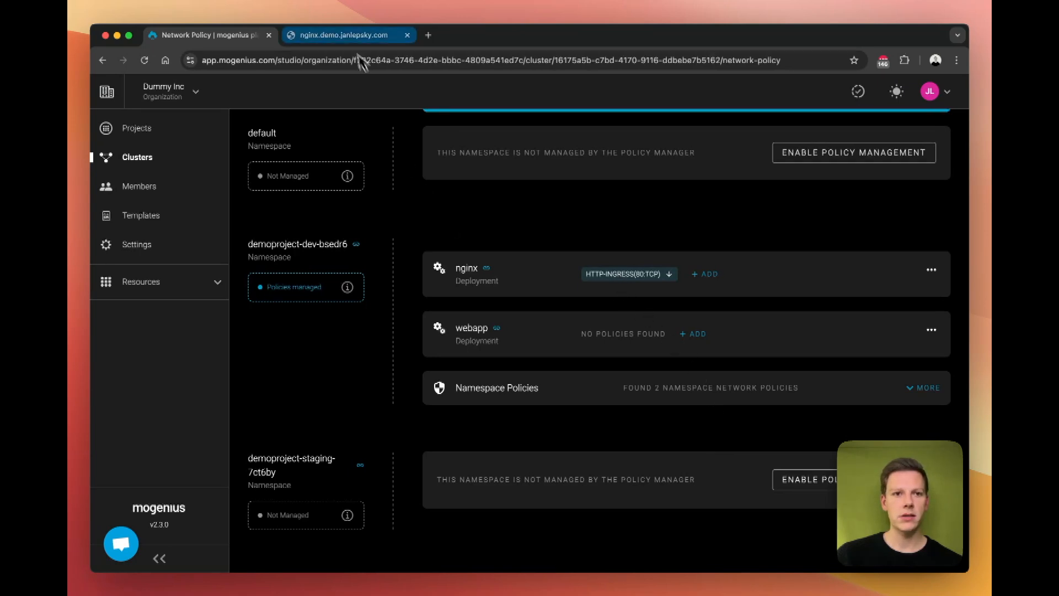
{"action": "left_click", "coordinate": [343, 35]}
{"action": "key", "text": "super+r"}
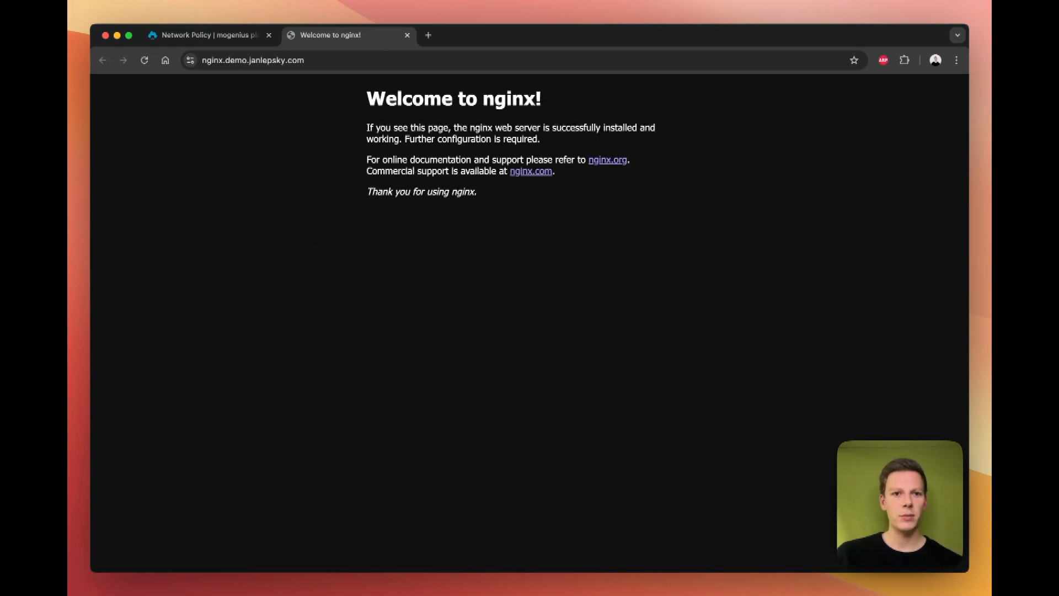
Step: From the cluster's policy overview, open the linked nginx service in a separate browser tab and show its network policy settings
{"action": "left_click", "coordinate": [197, 37]}
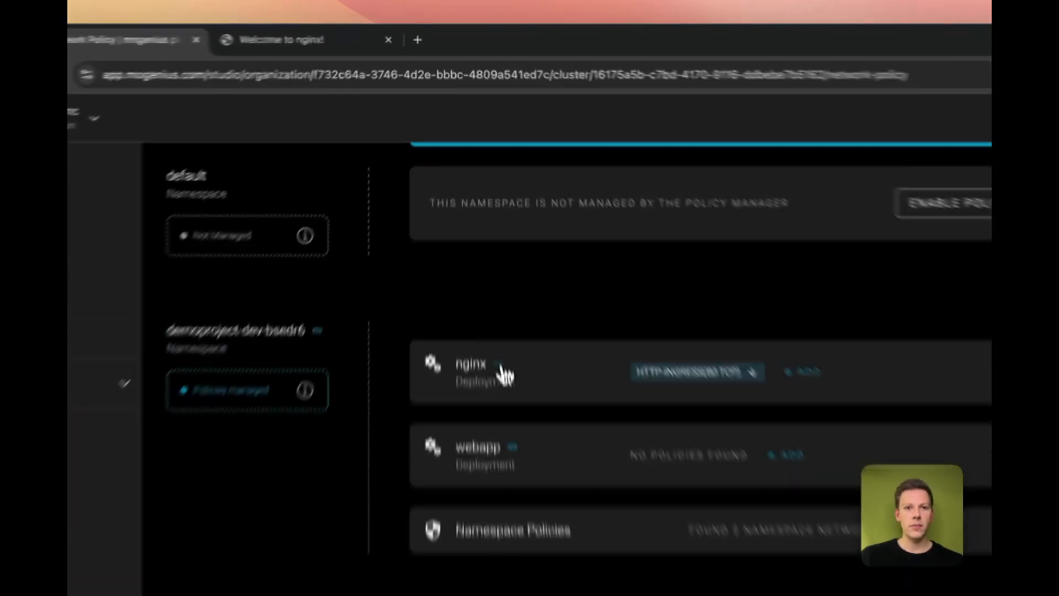
{"action": "left_click", "coordinate": [487, 268], "text": "super"}
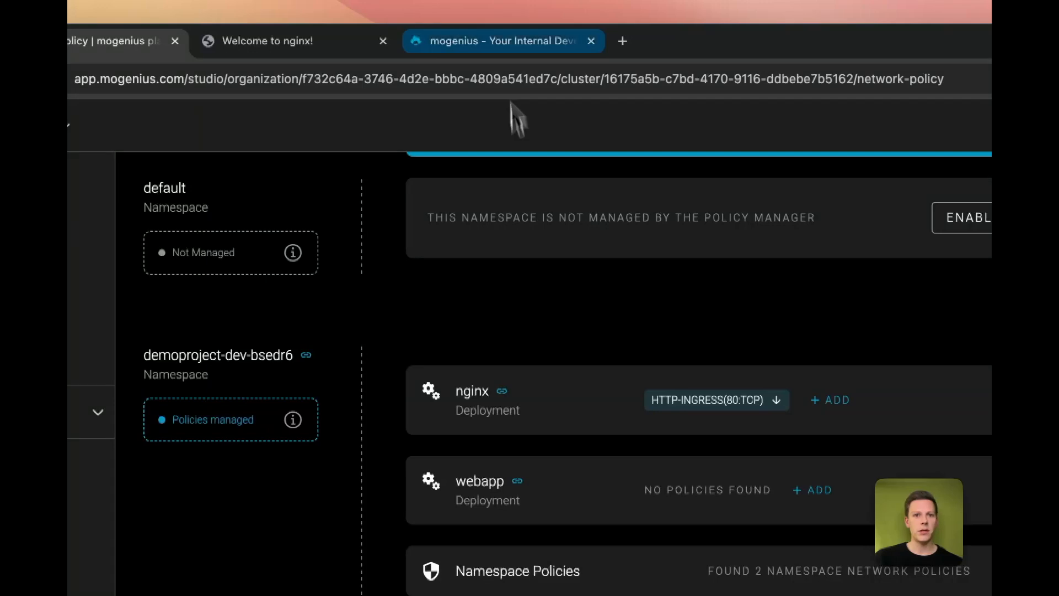
{"action": "left_click", "coordinate": [489, 45]}
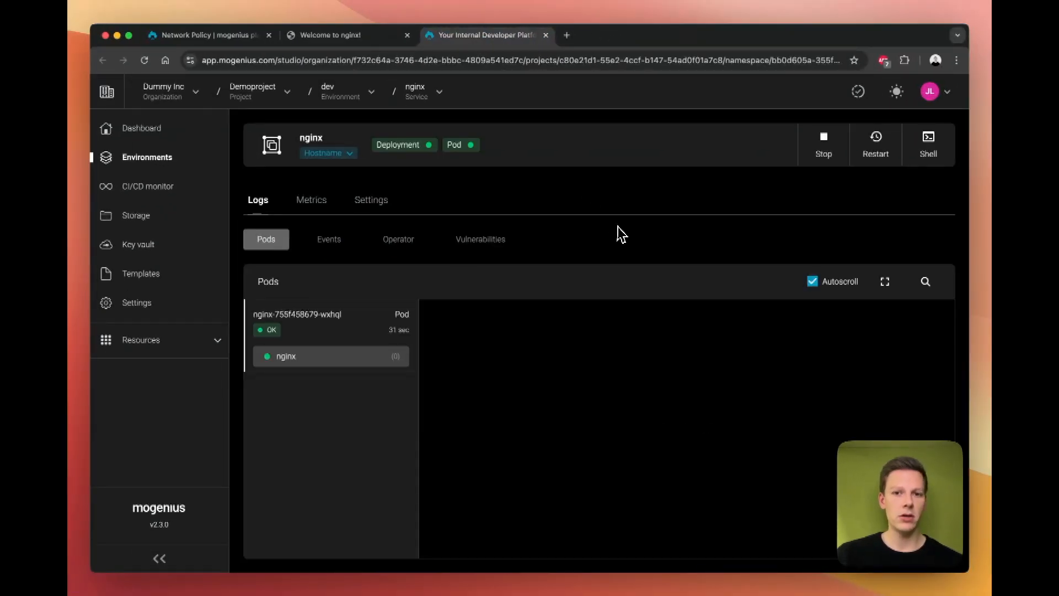
{"action": "left_click", "coordinate": [382, 204]}
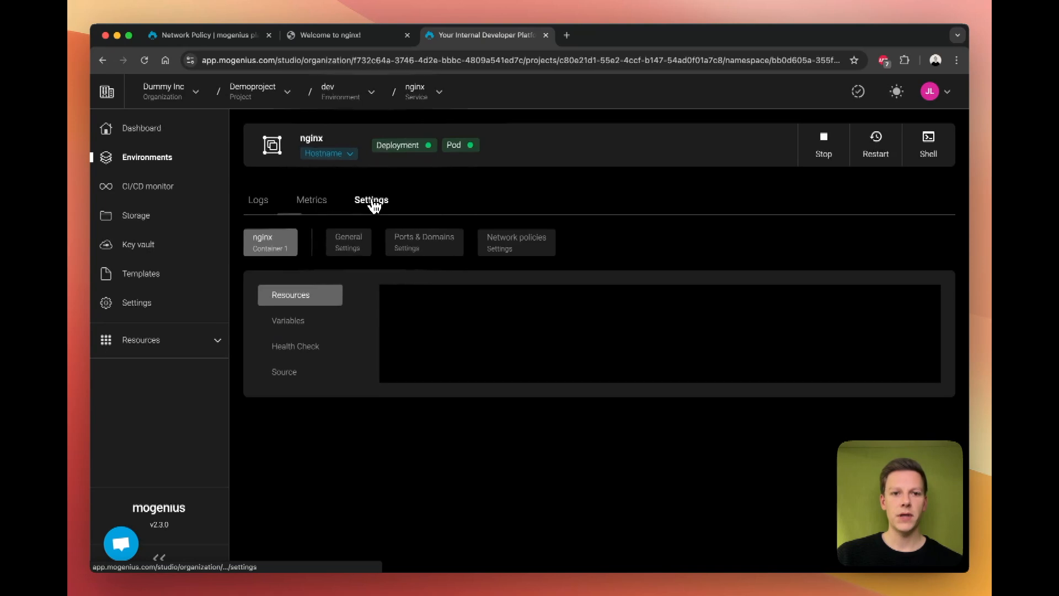
{"action": "left_click", "coordinate": [516, 241]}
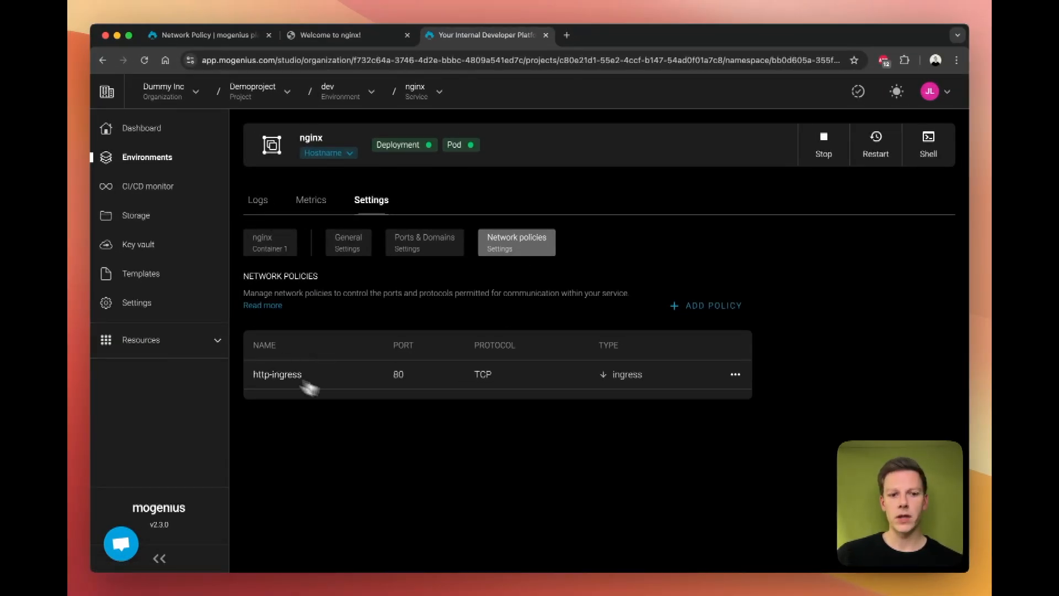
Step: Remove the http-ingress policy from the nginx service and reload the nginx page to test access
{"action": "left_click", "coordinate": [737, 378]}
{"action": "left_click", "coordinate": [707, 349]}
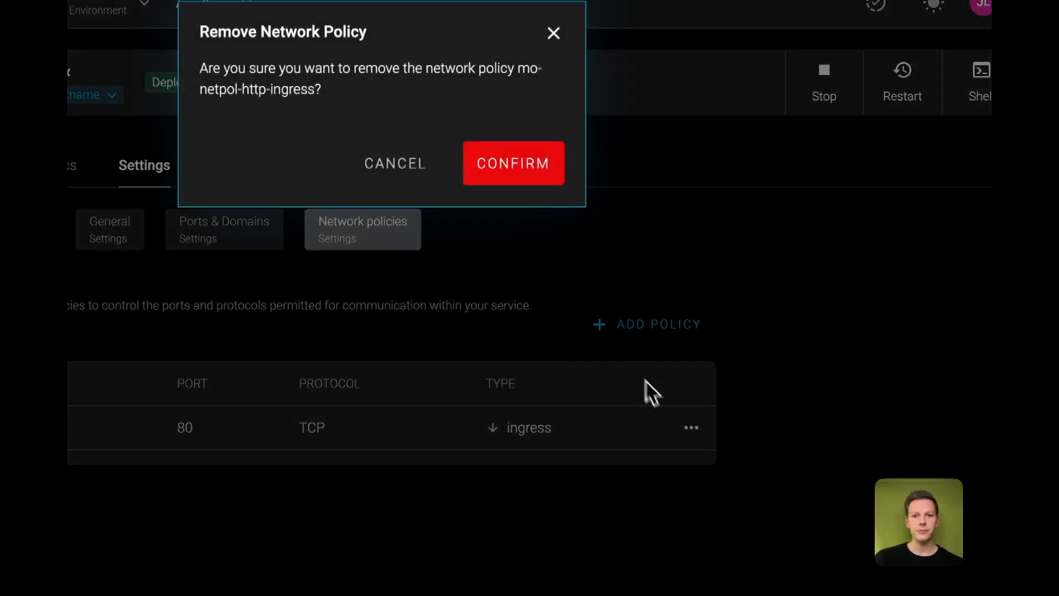
{"action": "left_click", "coordinate": [519, 174]}
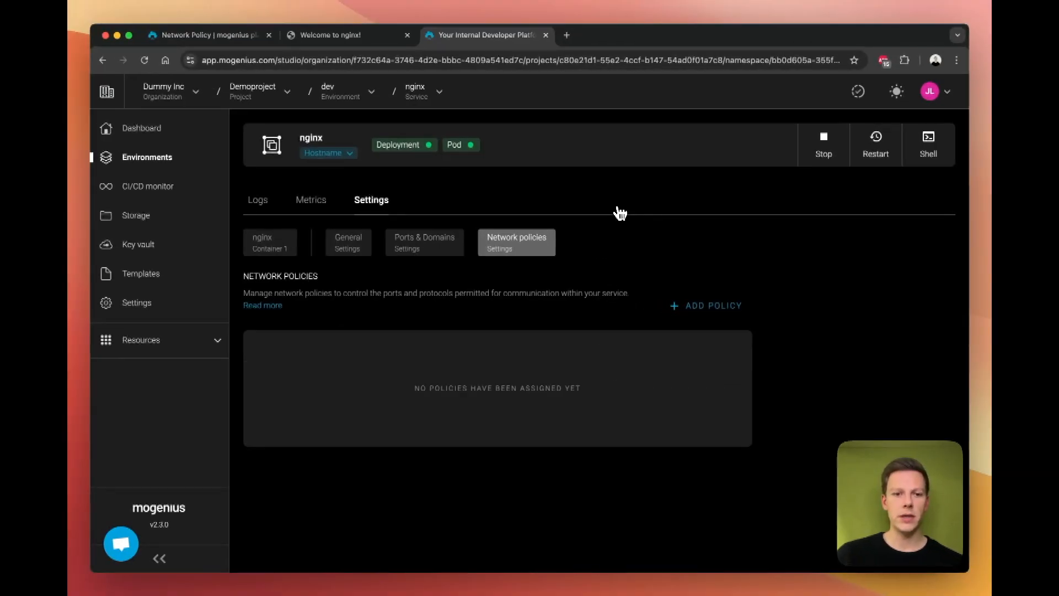
{"action": "left_click", "coordinate": [326, 38]}
{"action": "key", "text": "super+r"}
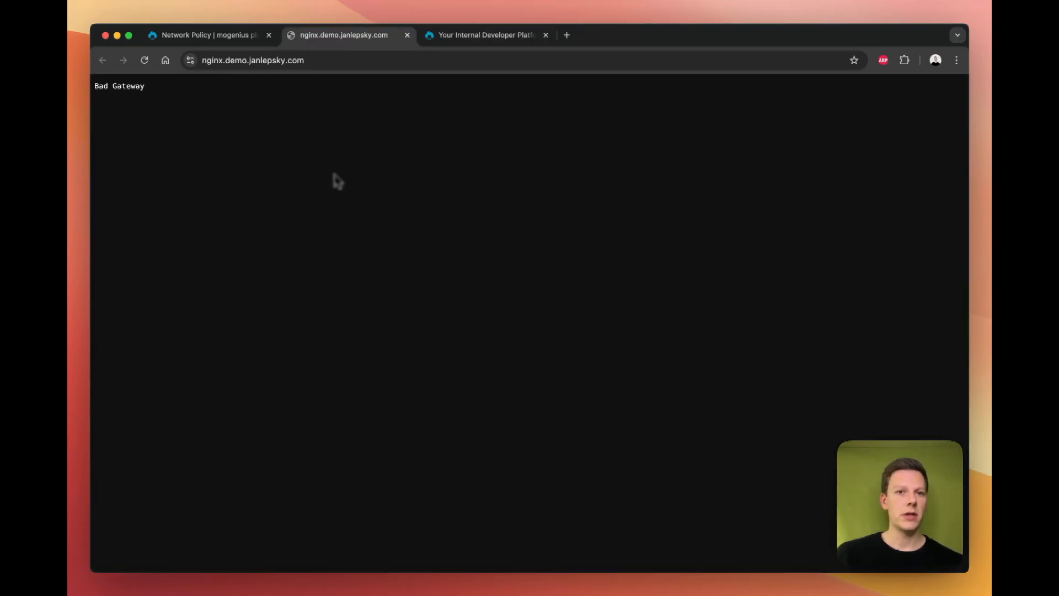
Step: Add the http policy (port 80, TCP, ingress) back to the nginx service from its network policy settings
{"action": "left_click", "coordinate": [466, 38]}
{"action": "left_click", "coordinate": [719, 309]}
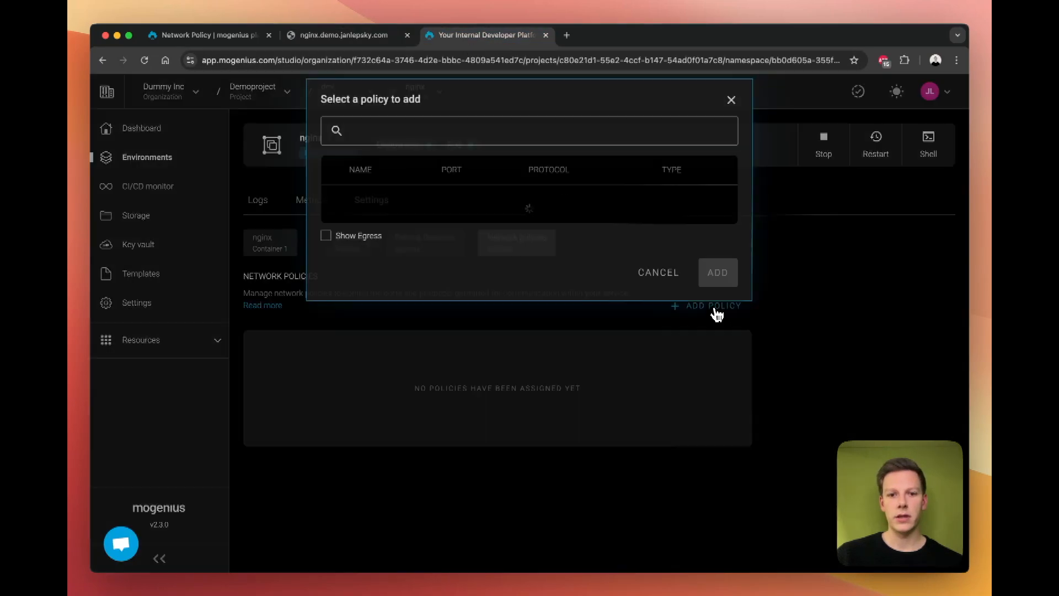
{"action": "left_click", "coordinate": [338, 329]}
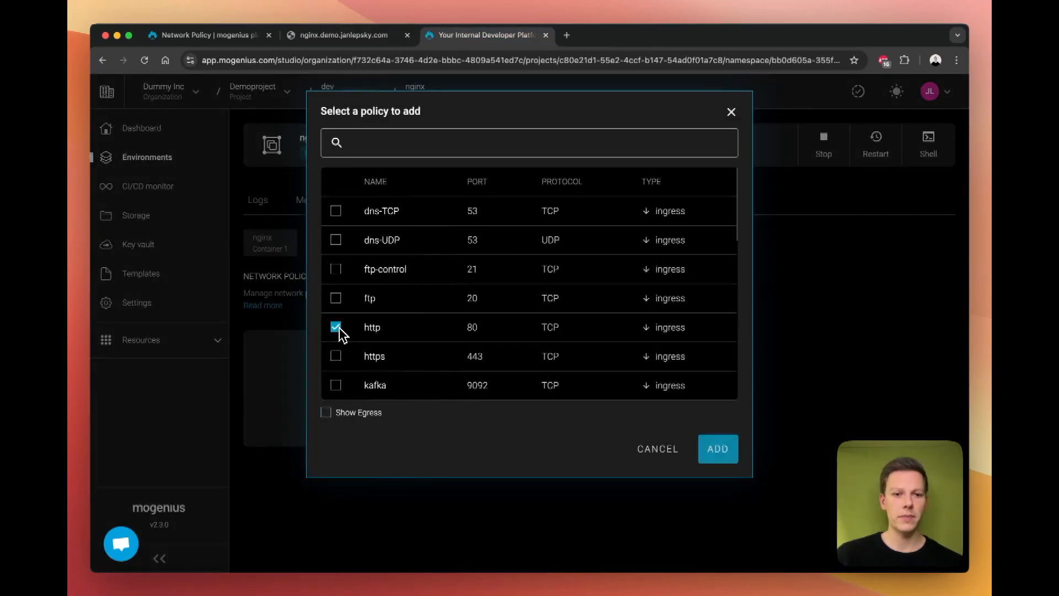
{"action": "left_click", "coordinate": [719, 452]}
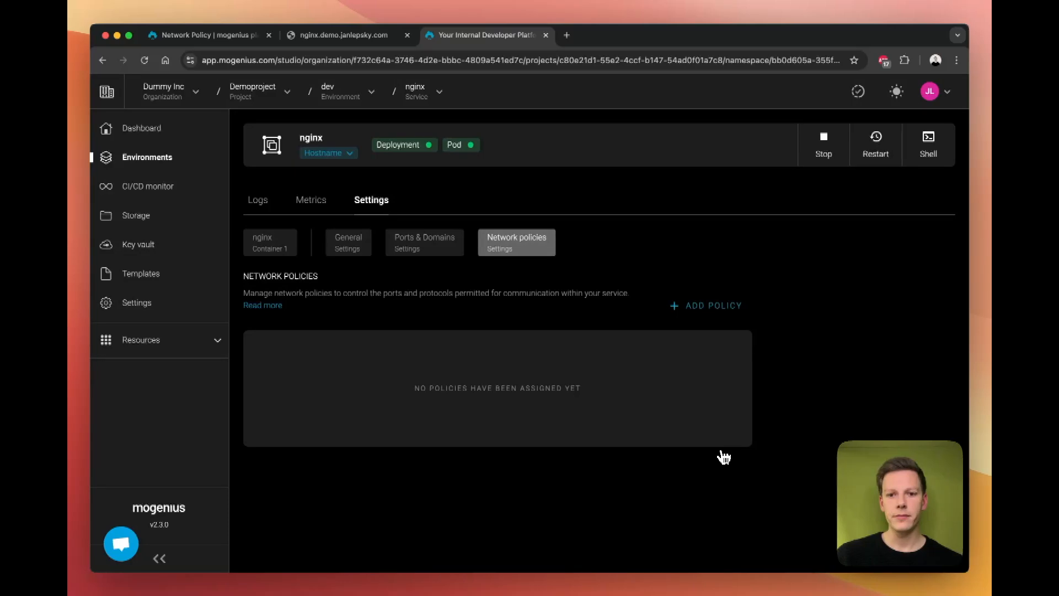
Step: Examine the cluster's policy management list, the actions available for ftp-control and the form for creating a policy, leaving everything unsaved
{"action": "left_click", "coordinate": [209, 35]}
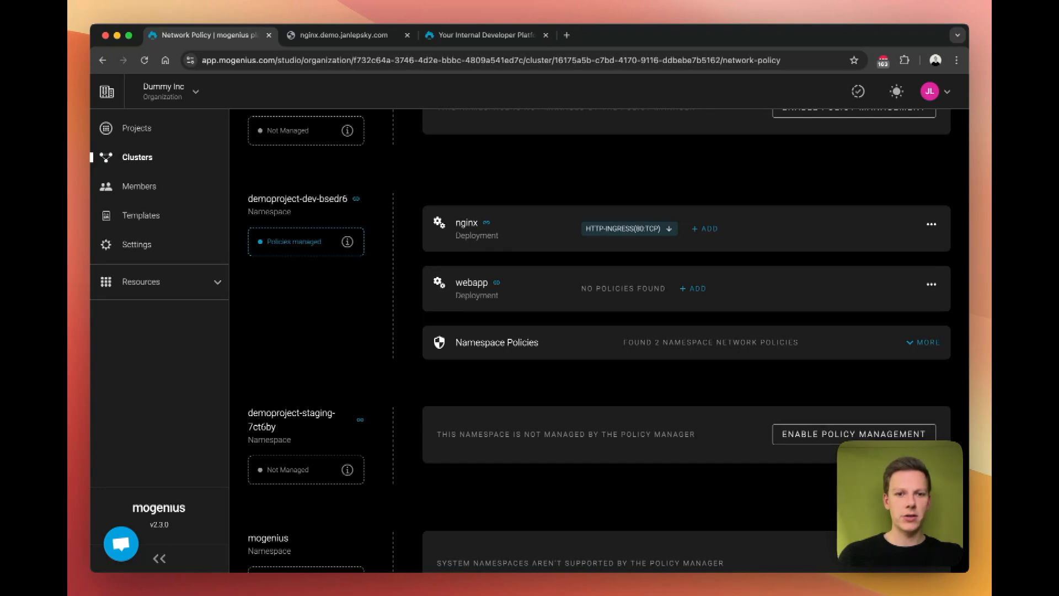
{"action": "scroll", "coordinate": [685, 332], "scroll_direction": "up", "scroll_amount": 4}
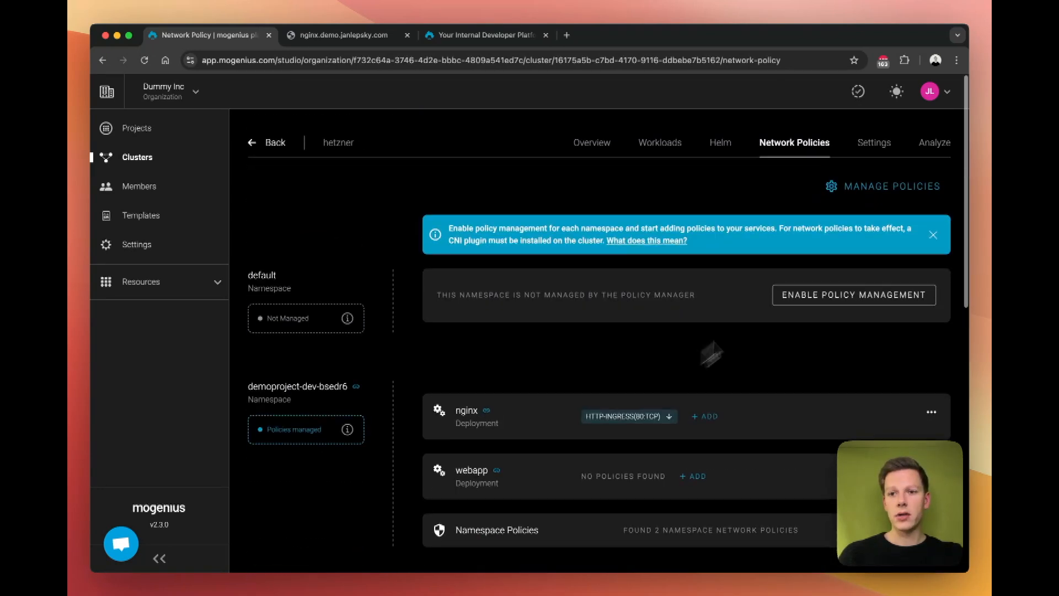
{"action": "left_click", "coordinate": [897, 188]}
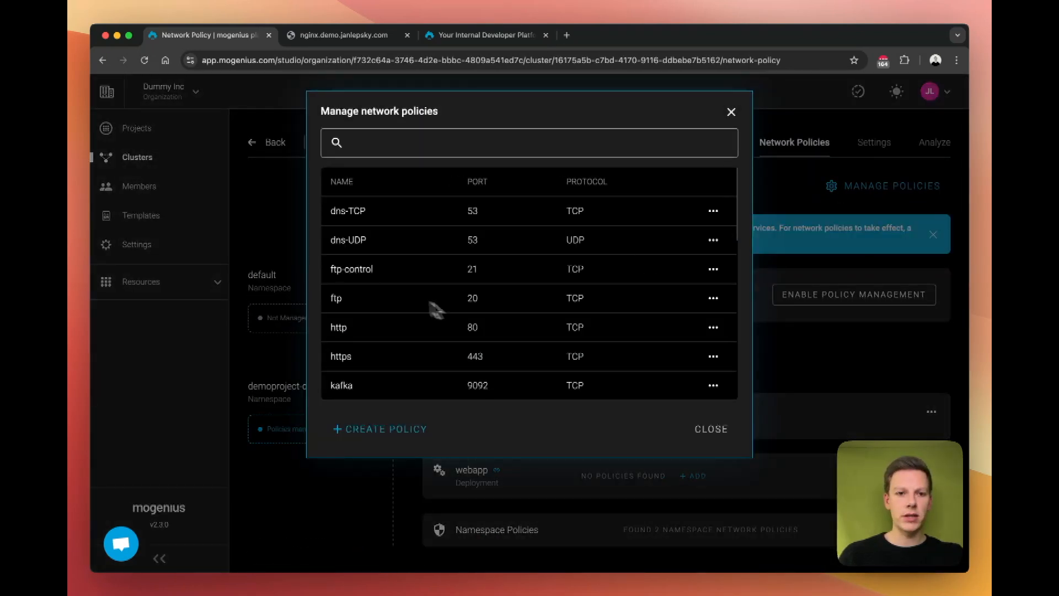
{"action": "left_click", "coordinate": [717, 271]}
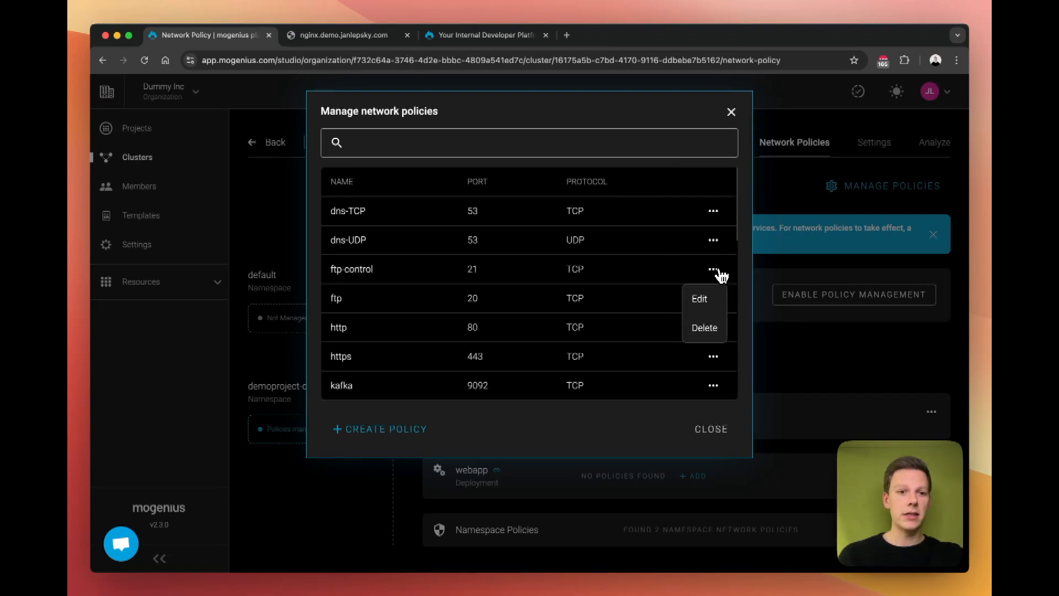
{"action": "left_click", "coordinate": [532, 289]}
{"action": "left_click", "coordinate": [386, 429]}
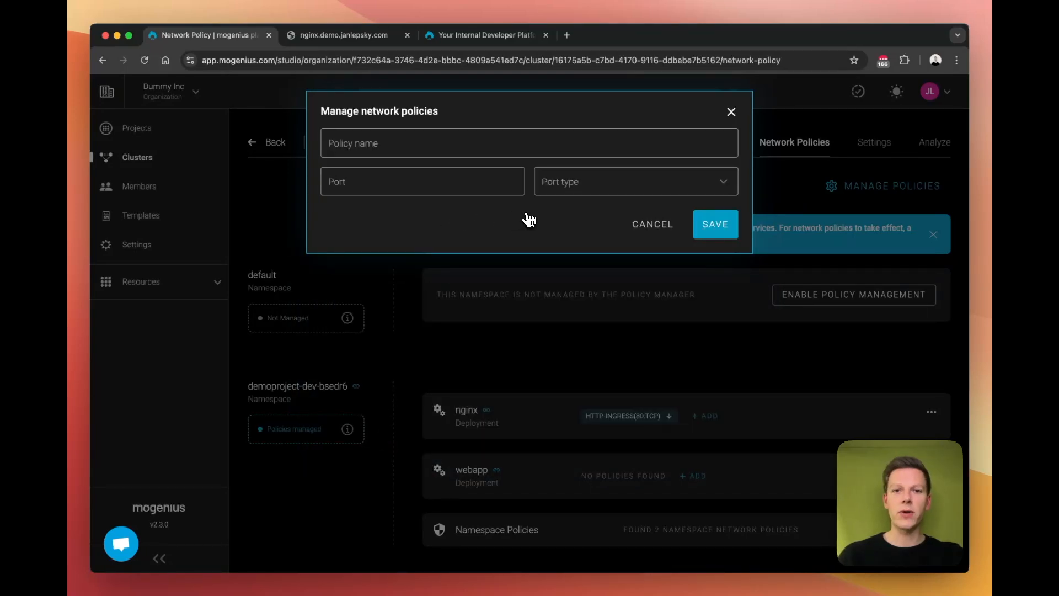
{"action": "left_click", "coordinate": [657, 227]}
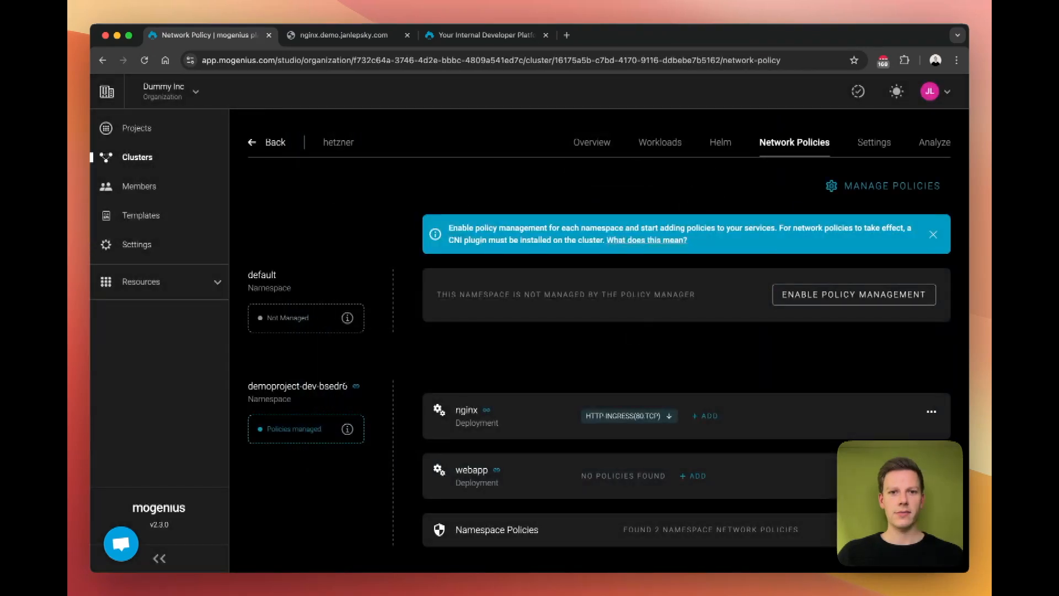